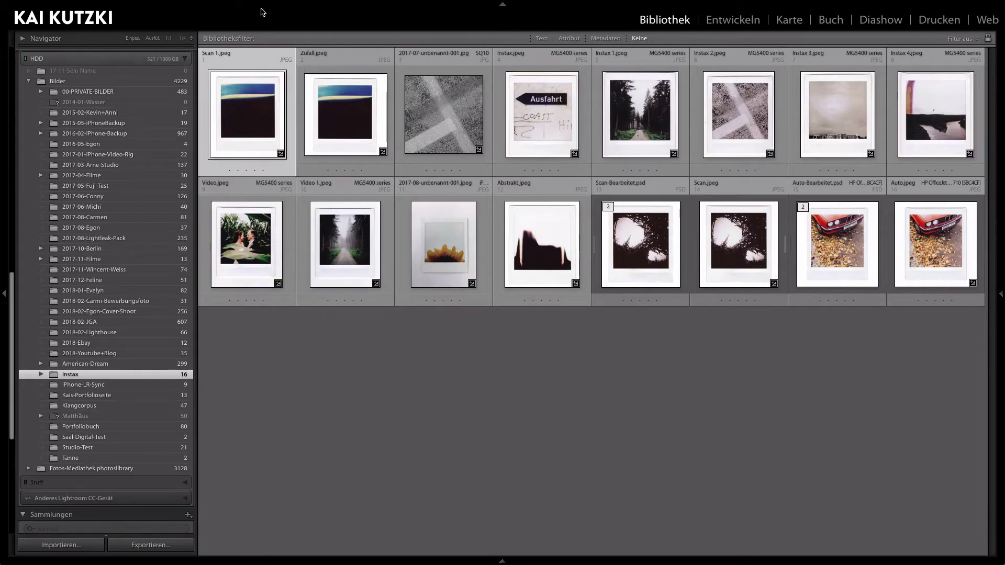
Show the Datei menu's Automatisch importieren submenu.
click(84, 6)
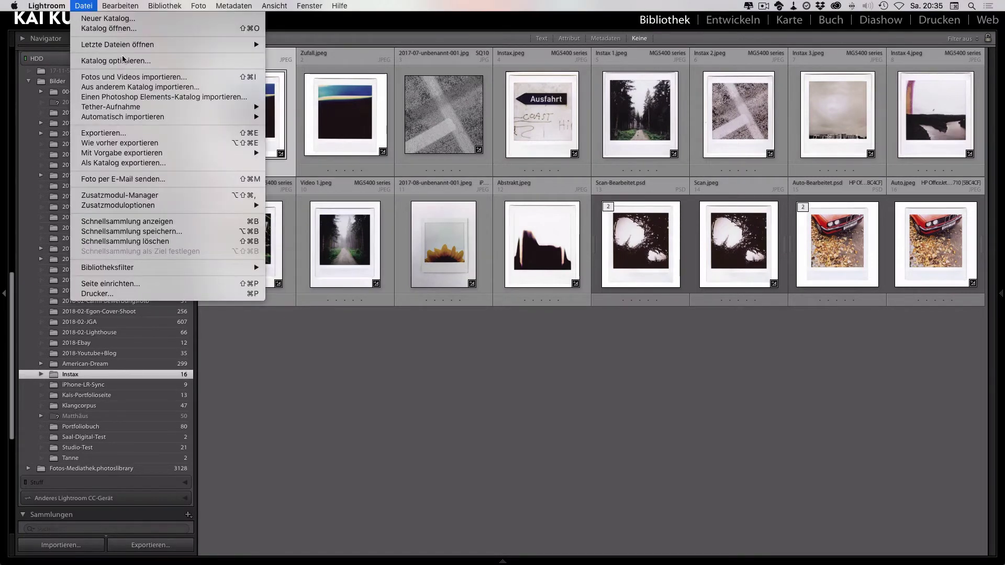
mouse_move(122, 116)
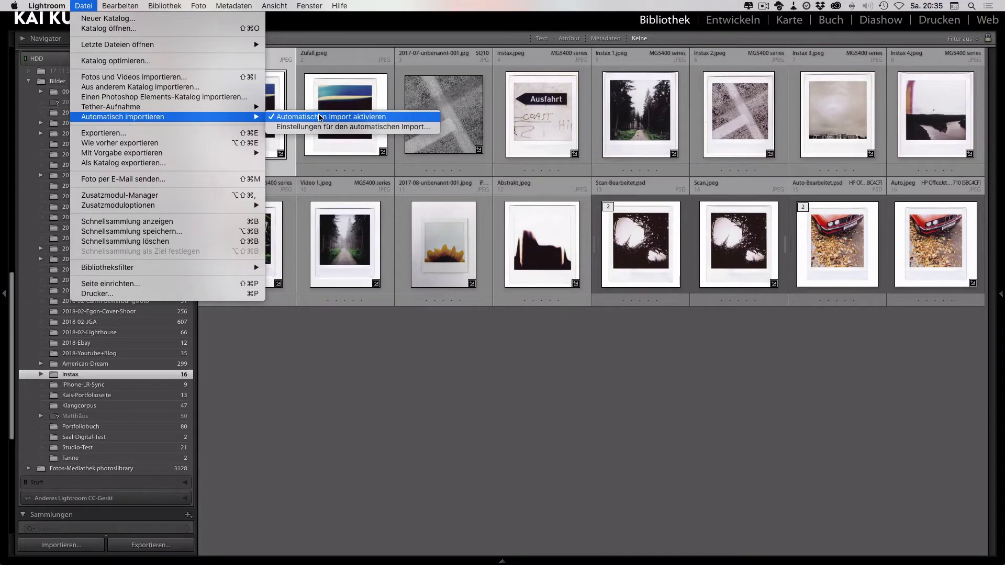
Open Einstellungen für den automatischen Import for the Instax watched folder.
click(322, 132)
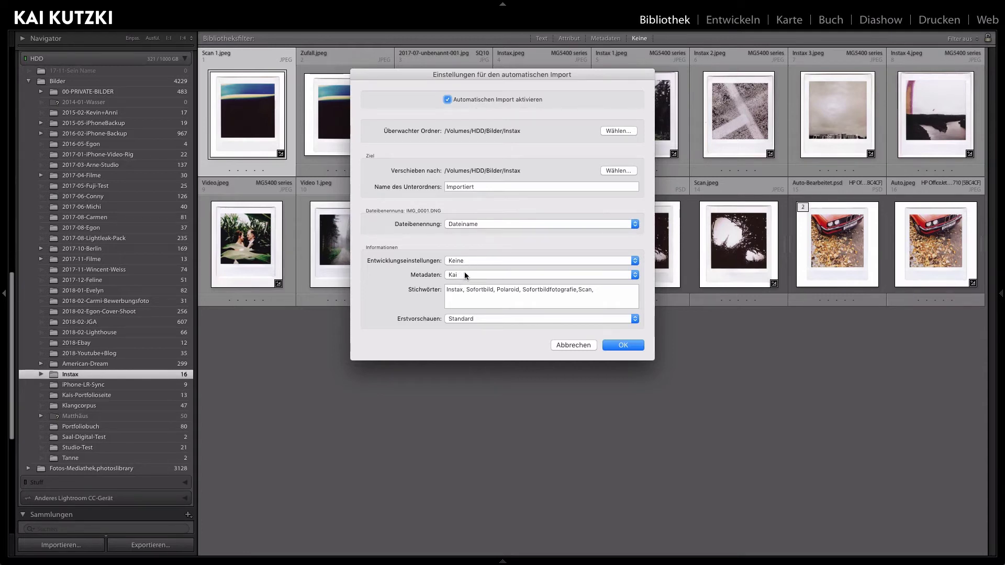
Leave Erstvorschauen at Standard and confirm the auto-import settings with OK.
click(477, 320)
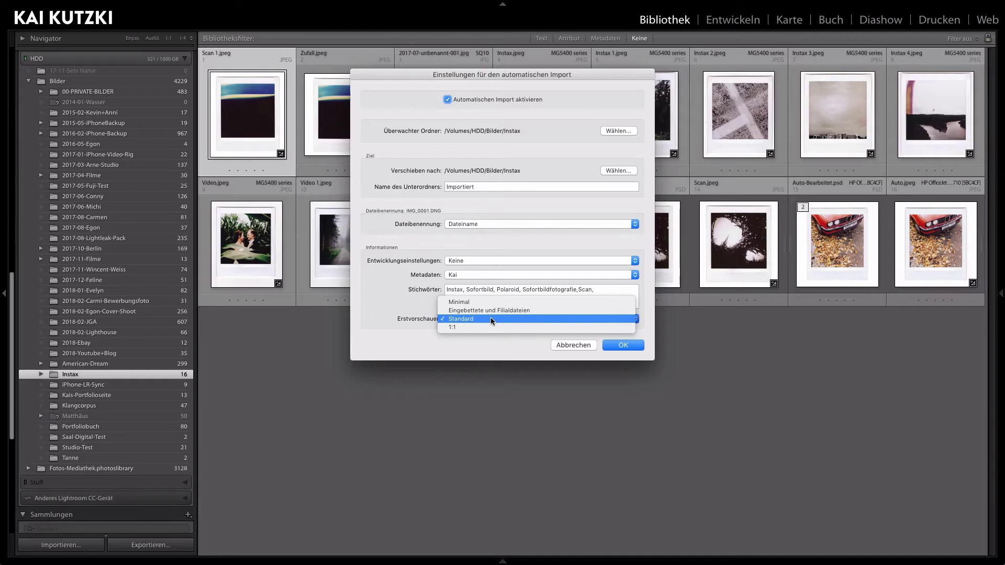
click(492, 318)
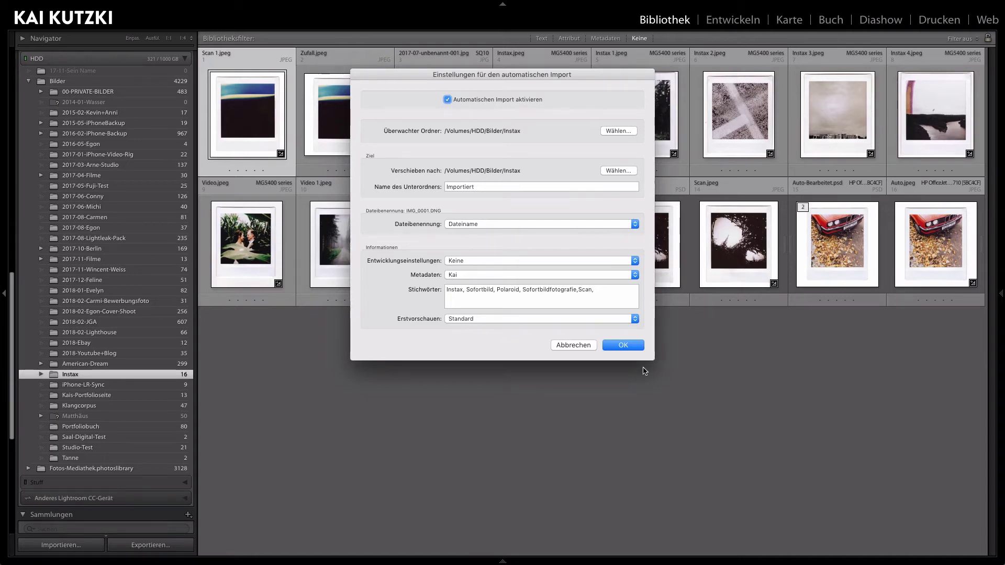
click(624, 346)
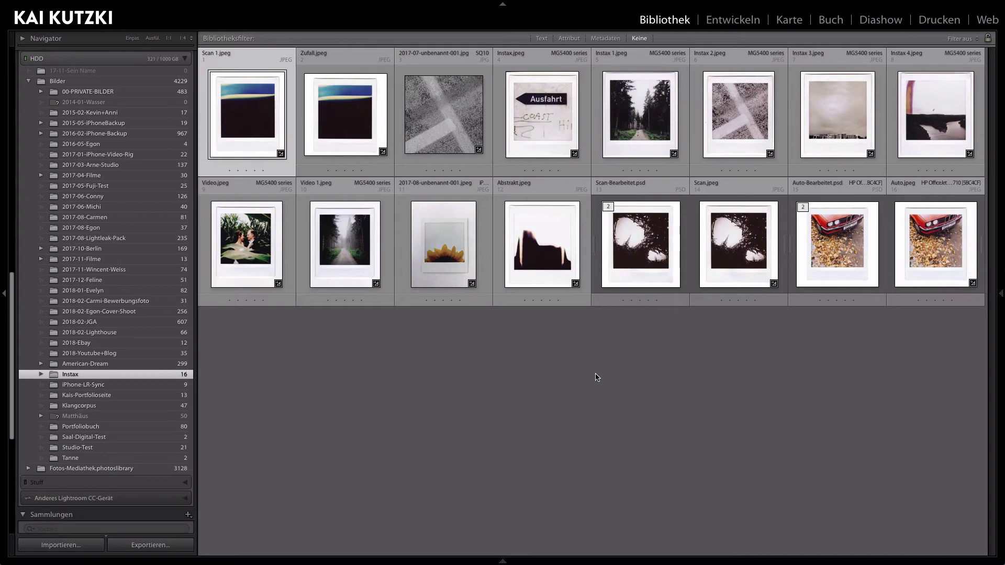
Switch to the HP OfficeJet Pro 8710 Scanner and set Scan-Modus to Flachbett.
key(super+Tab)
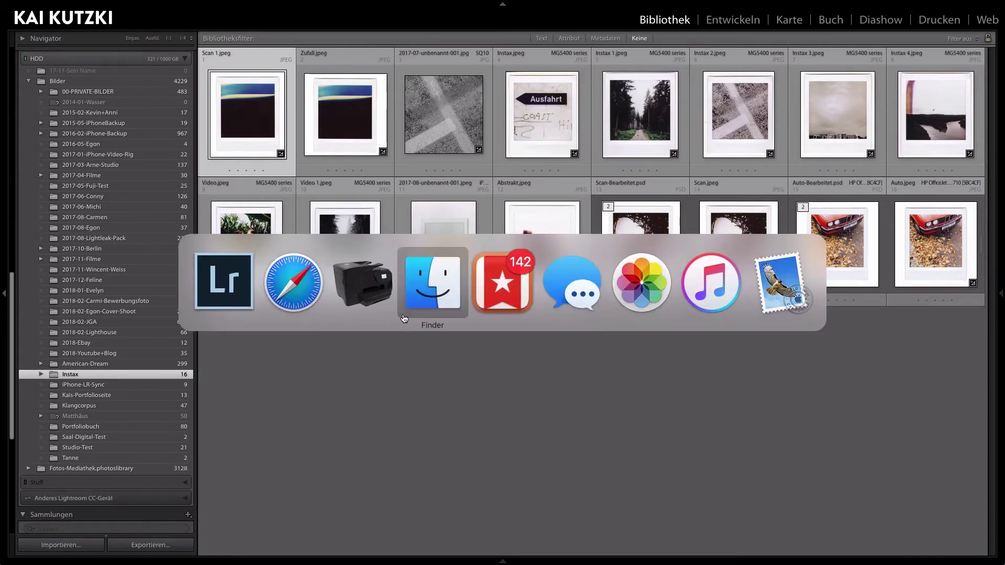
click(340, 285)
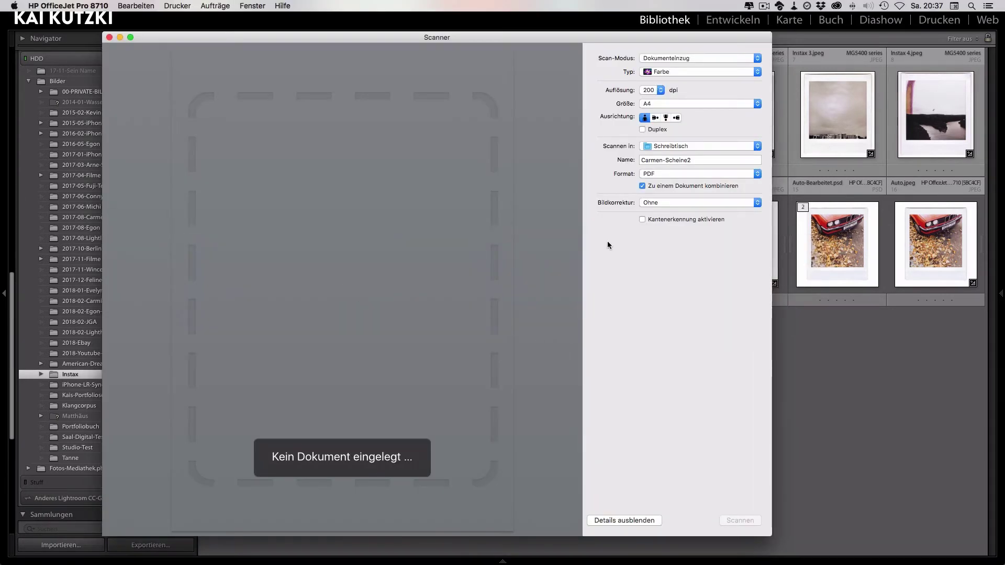
click(664, 61)
click(667, 50)
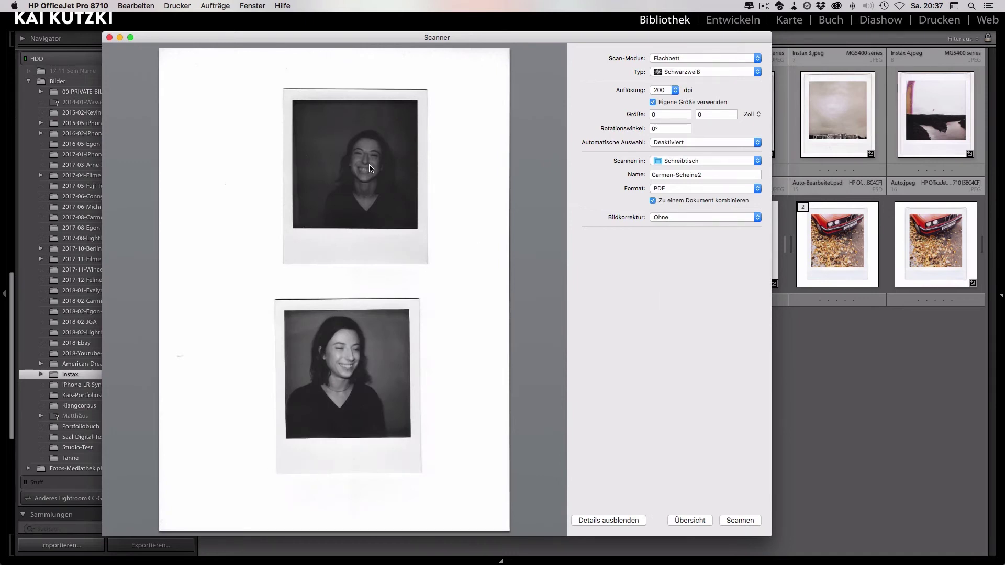
Draw scan areas around both polaroids and save scans into the Instax folder.
mouse_move(265, 82)
mouse_down()
mouse_move(460, 283)
mouse_move(441, 274)
mouse_up()
drag(261, 290, 432, 481)
click(705, 160)
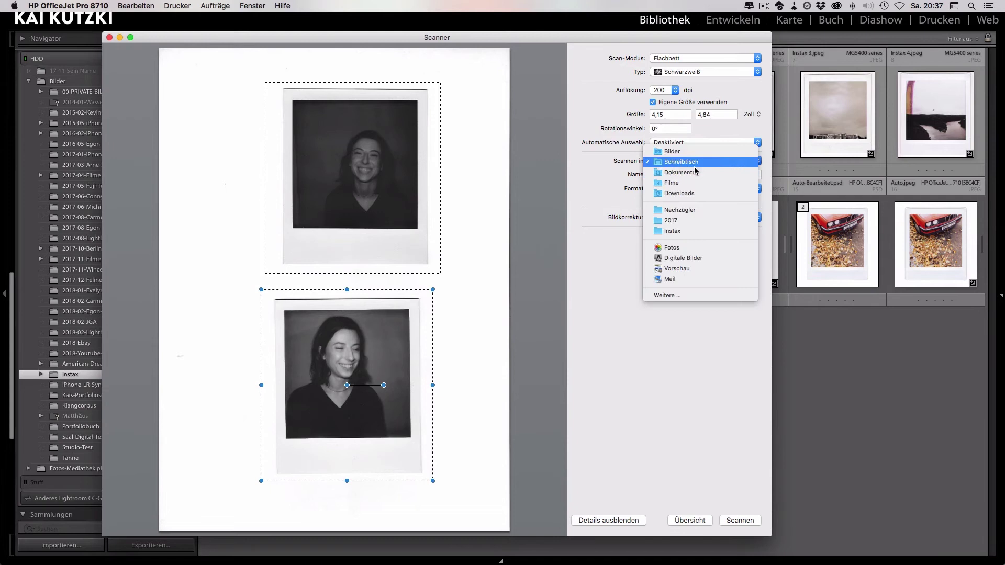
click(696, 231)
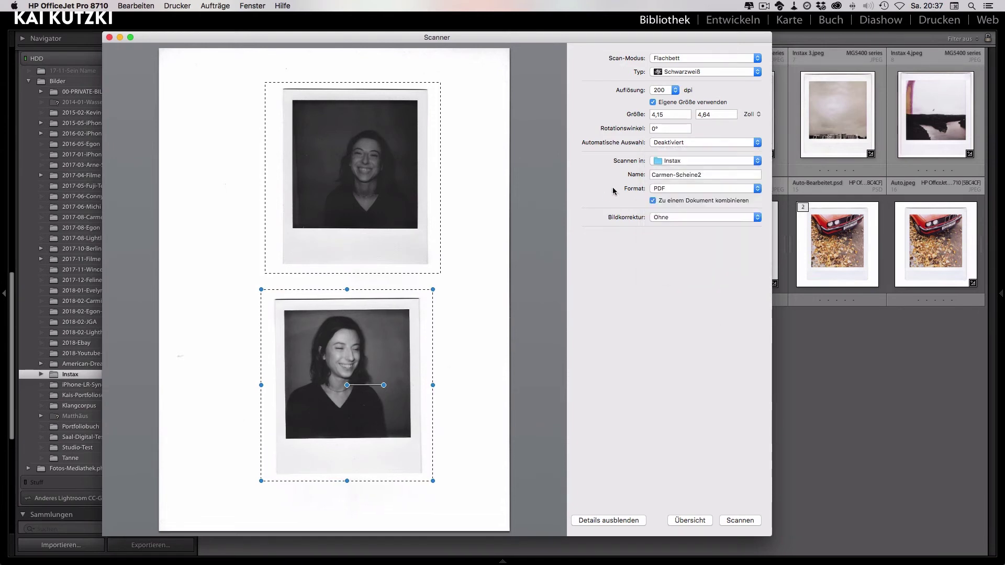
Name the scan Evelyn as a 1,200 dpi TIFF and start scanning.
click(705, 175)
key(super+a)
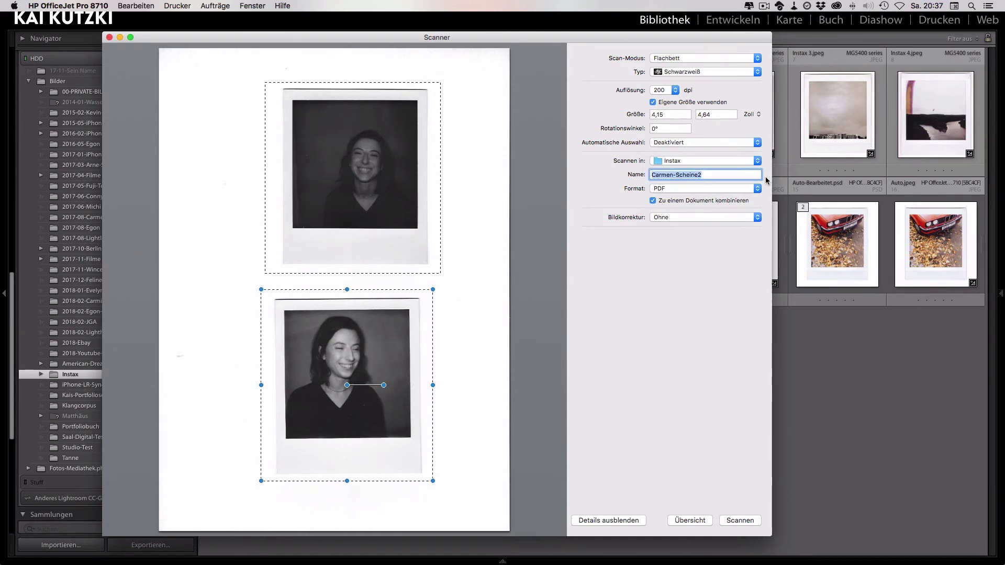
text(Evelyn)
click(699, 189)
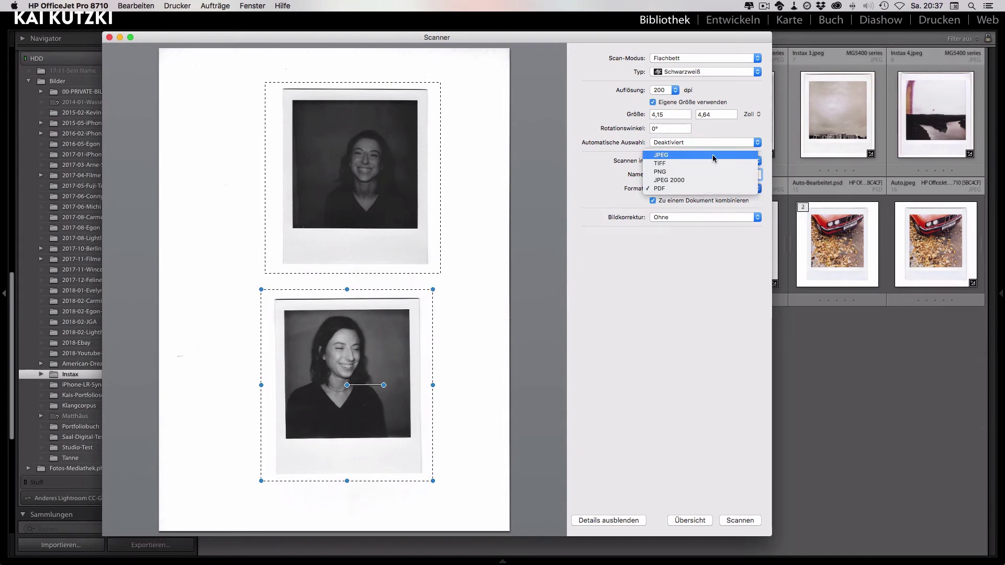
click(711, 164)
click(675, 90)
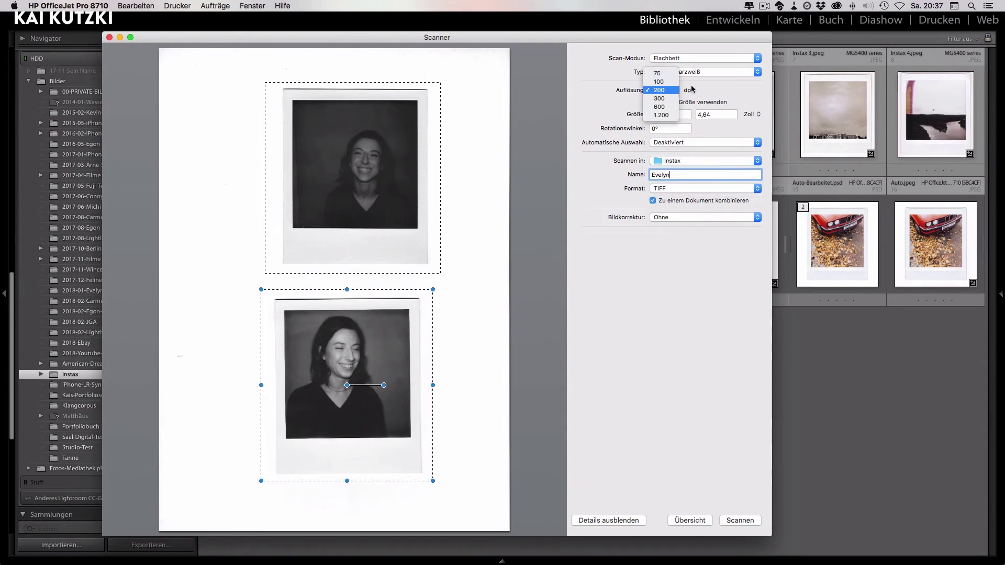
click(671, 115)
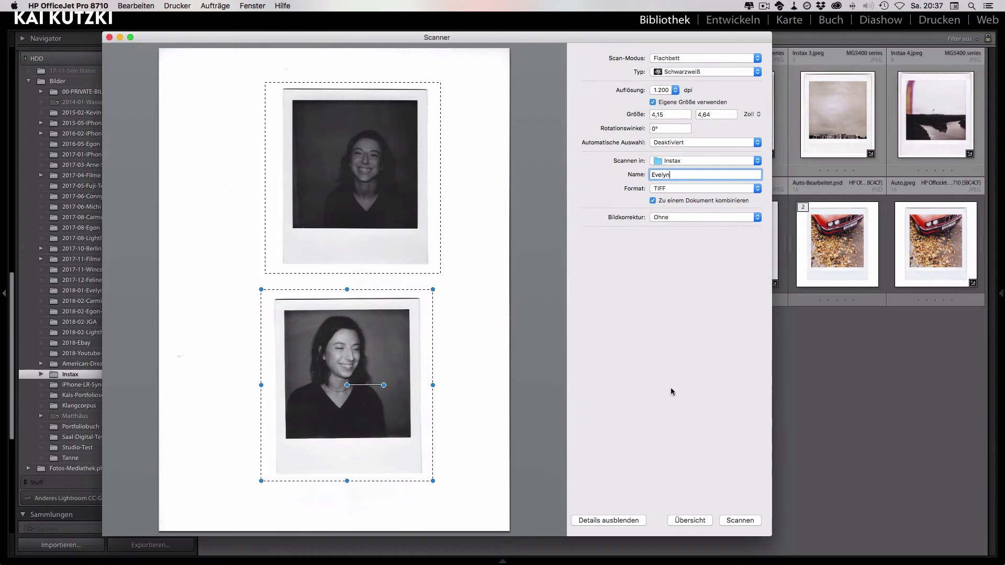
click(745, 521)
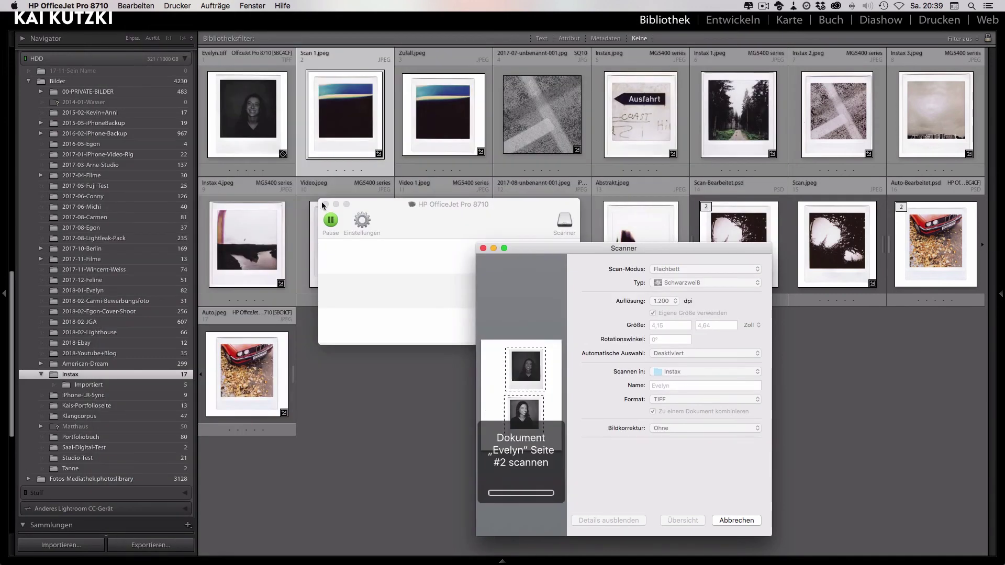
Move the scanner window aside to reveal Evelyn.tiff auto-imported in Lightroom.
click(324, 204)
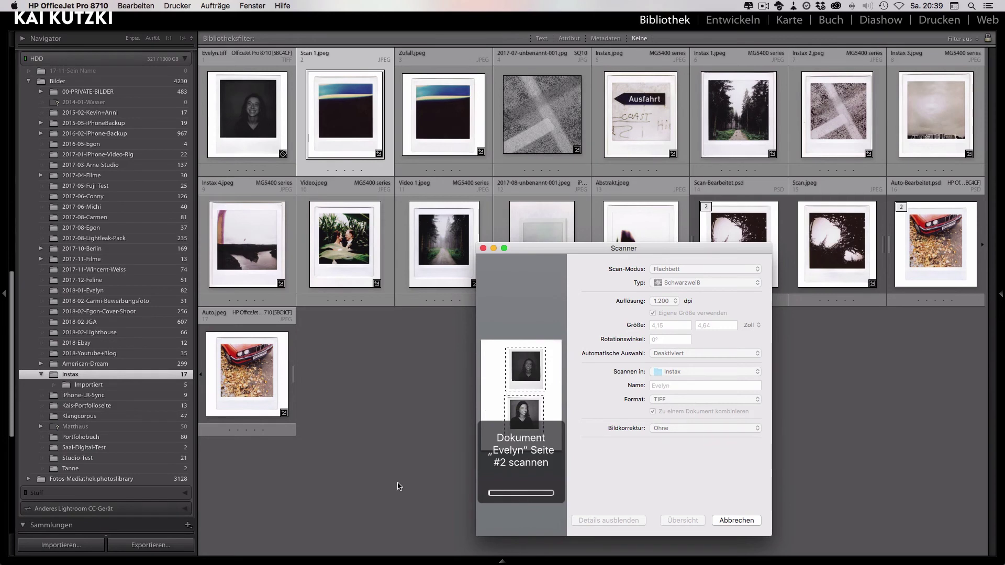
Show Evelyn.tiff in Loupe view with its assigned keywords and the info overlay.
click(388, 396)
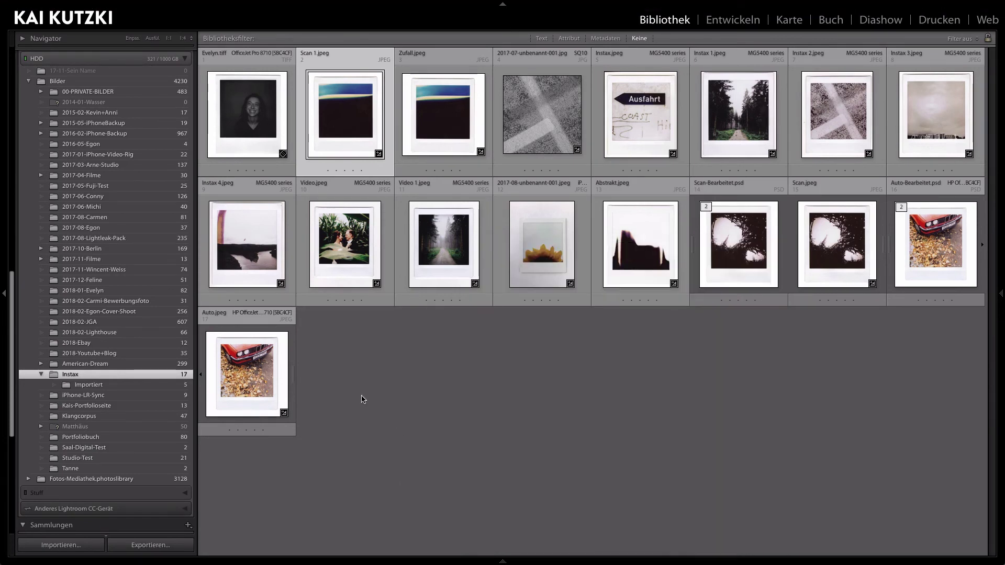
key(e)
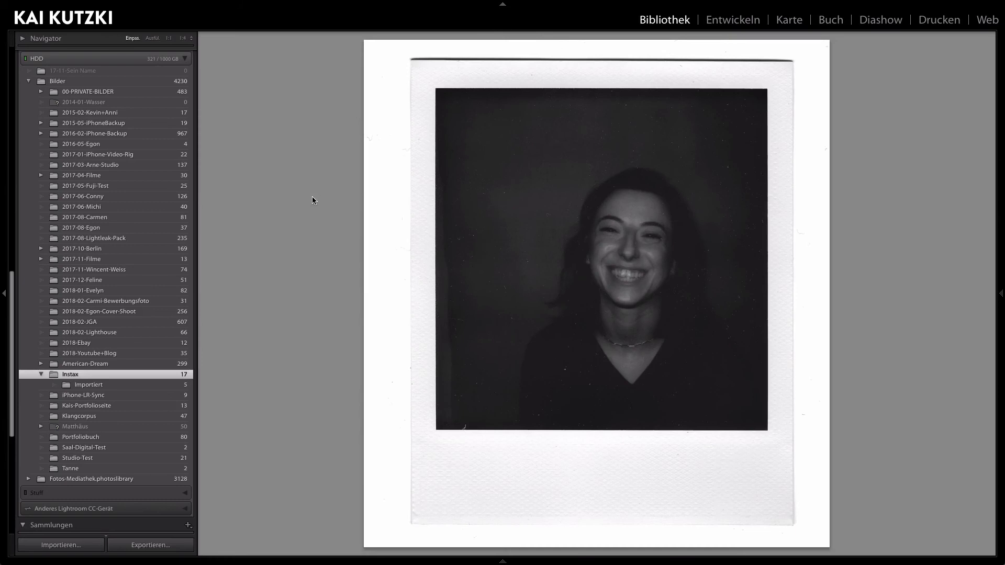
click(1001, 290)
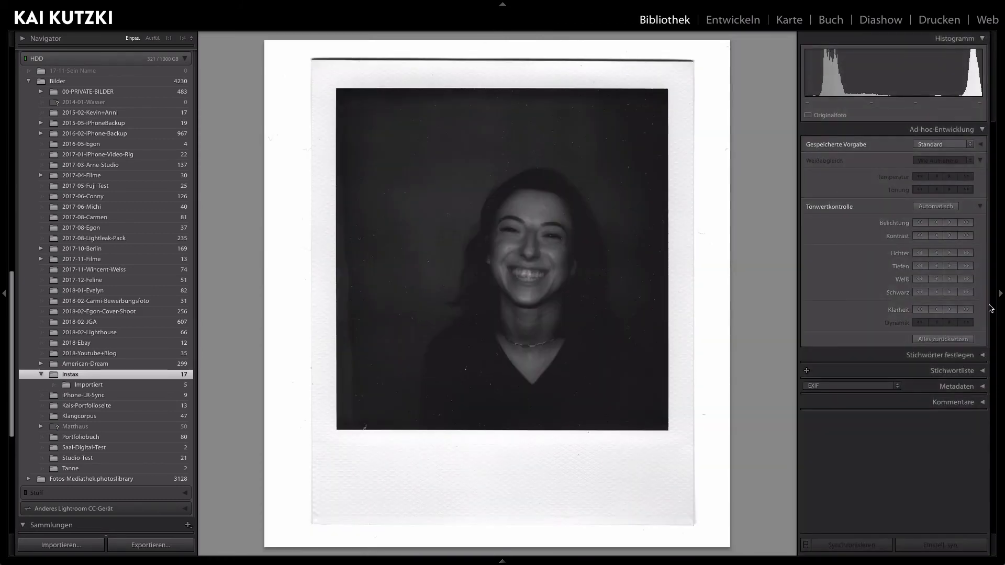
click(947, 372)
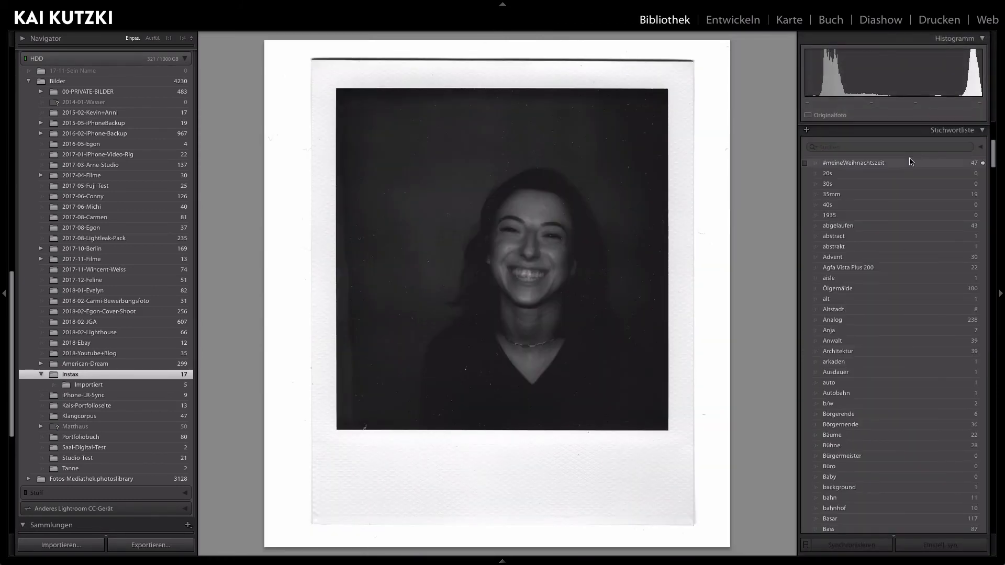
click(975, 130)
click(947, 361)
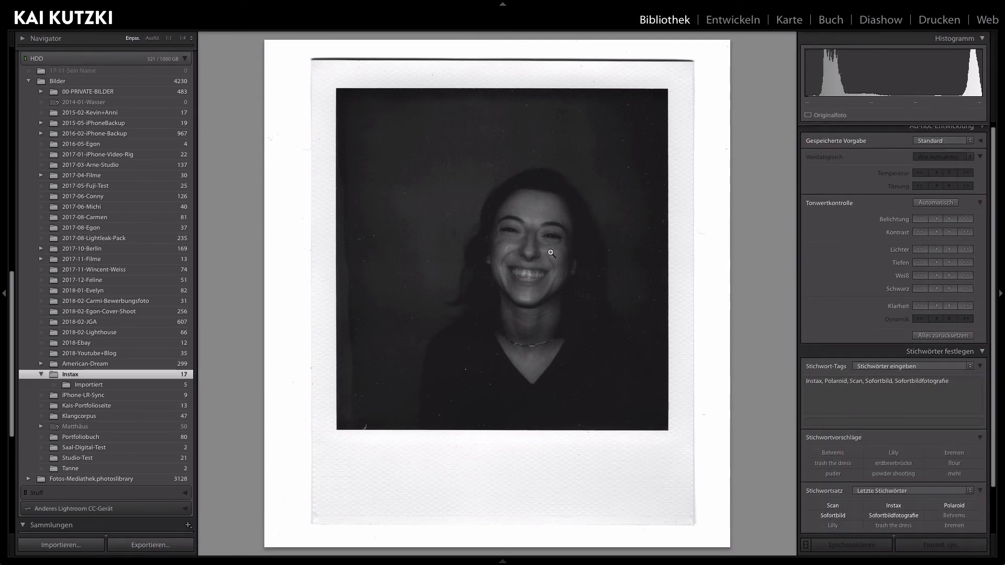
key(i)
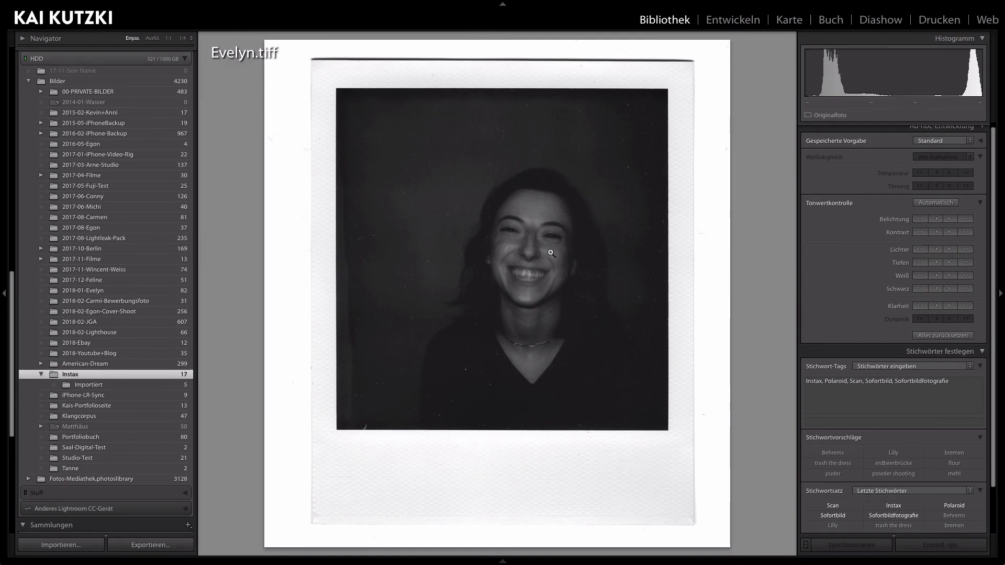